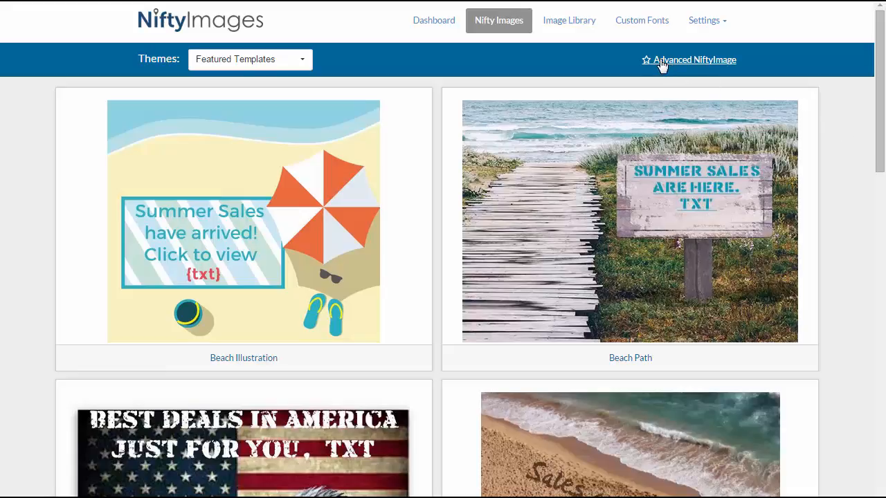
Start an advanced NiftyImage and upload the photo of the open notebook and coffee cup as its background
{"action": "left_click", "coordinate": [662, 61]}
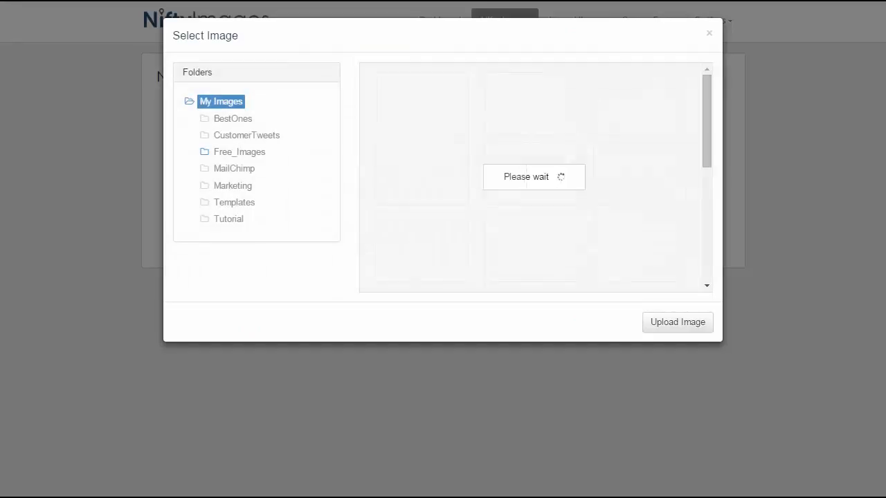
{"action": "left_click_drag", "start_coordinate": [885, 228], "coordinate": [474, 138]}
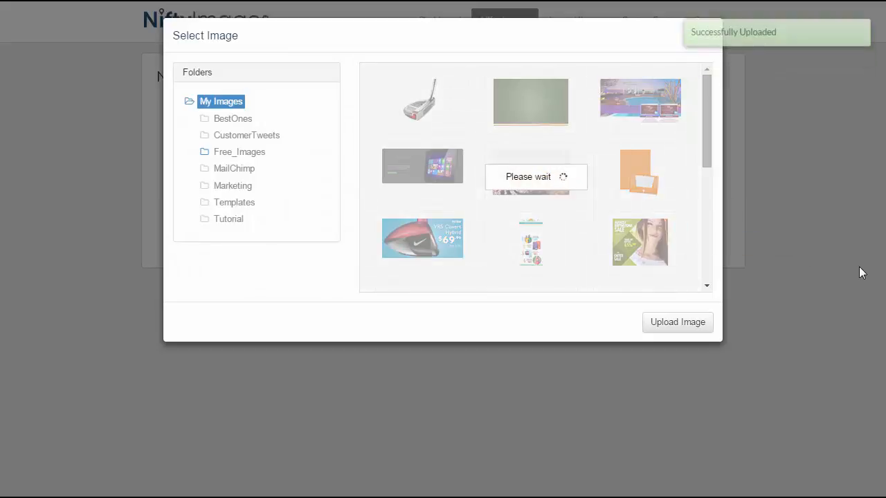
{"action": "left_click", "coordinate": [542, 130]}
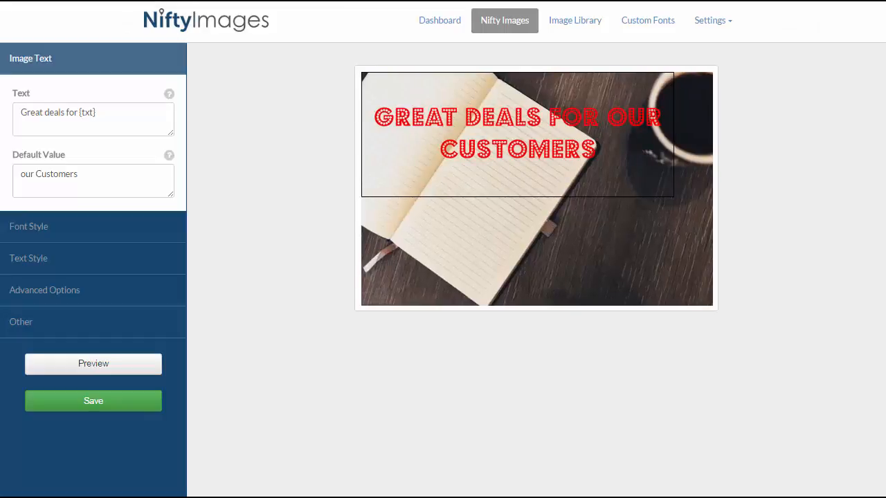
Replace the image text with "Dear {txt}, This secret coupon code is just for you. SALE2015" and set the default value to "Friend"
{"action": "triple_click", "coordinate": [106, 115]}
{"action": "key", "text": "ctrl+v"}
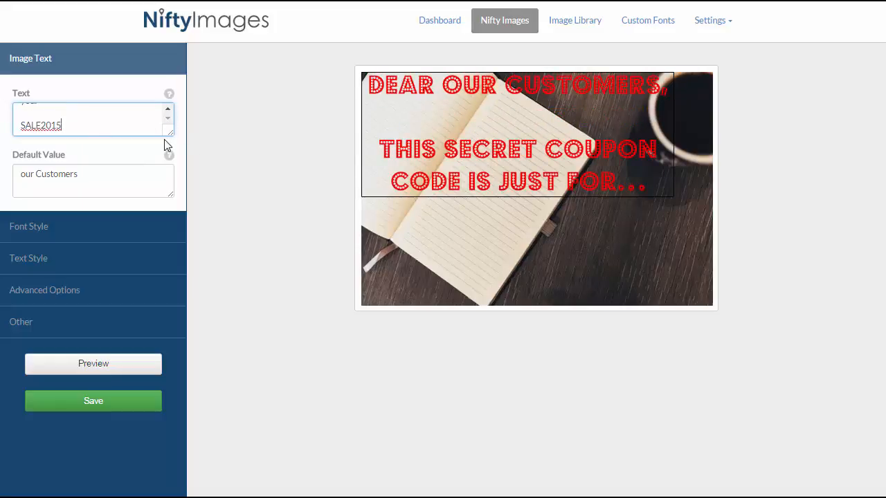
{"action": "left_click_drag", "start_coordinate": [171, 132], "coordinate": [173, 177]}
{"action": "scroll", "coordinate": [111, 135], "scroll_direction": "up", "scroll_amount": 2}
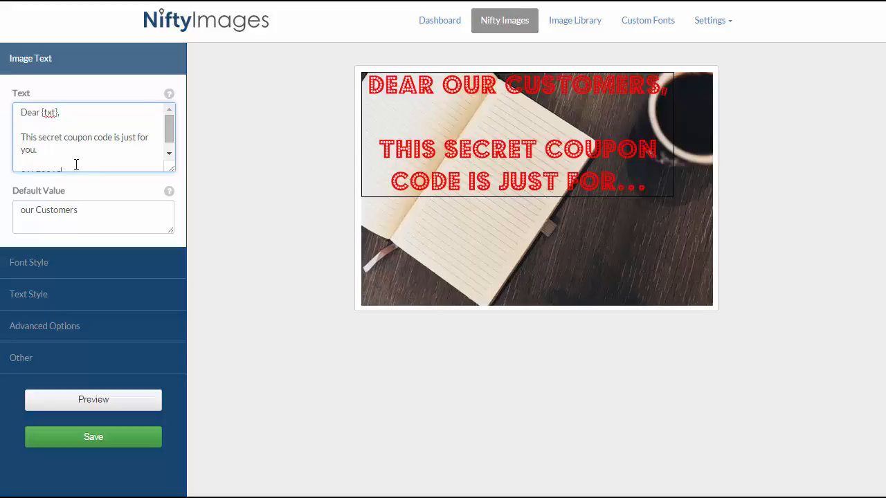
{"action": "left_click_drag", "start_coordinate": [83, 209], "coordinate": [2, 199]}
{"action": "type", "text": "Friend"}
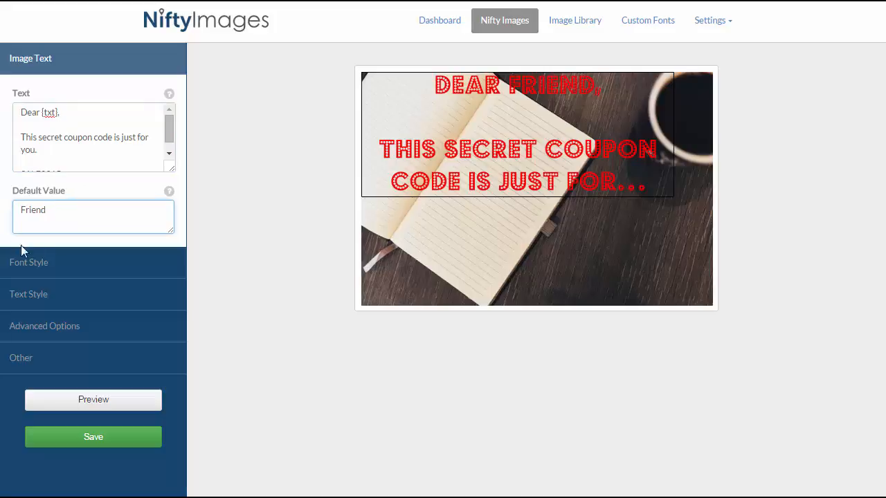
Format the image text in the Chalkboard font at 32 px with the colour #5195ED
{"action": "left_click", "coordinate": [86, 264]}
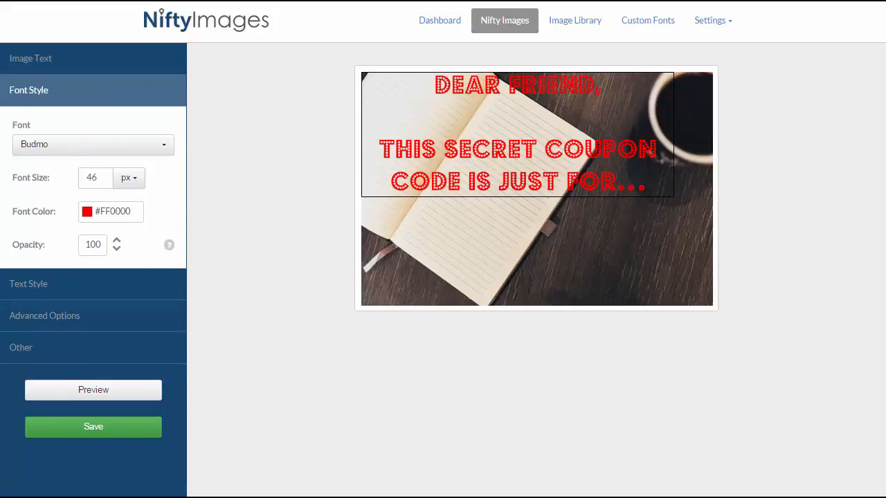
{"action": "left_click", "coordinate": [152, 145]}
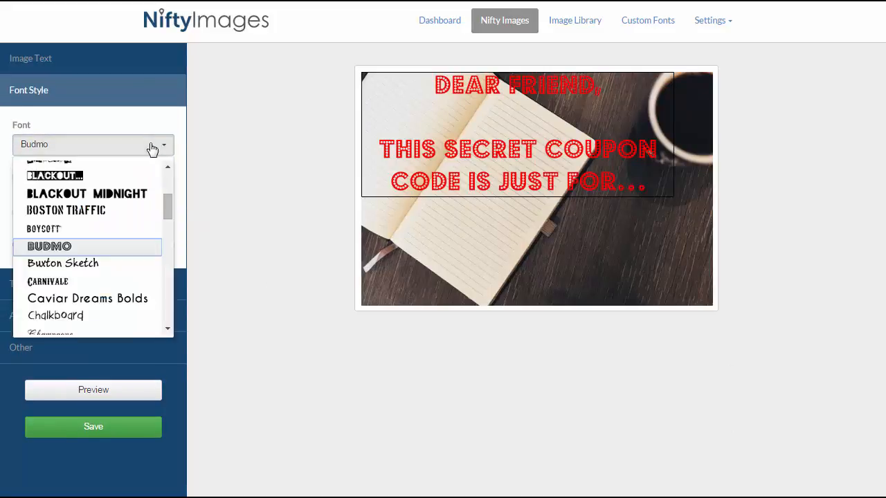
{"action": "left_click", "coordinate": [111, 316]}
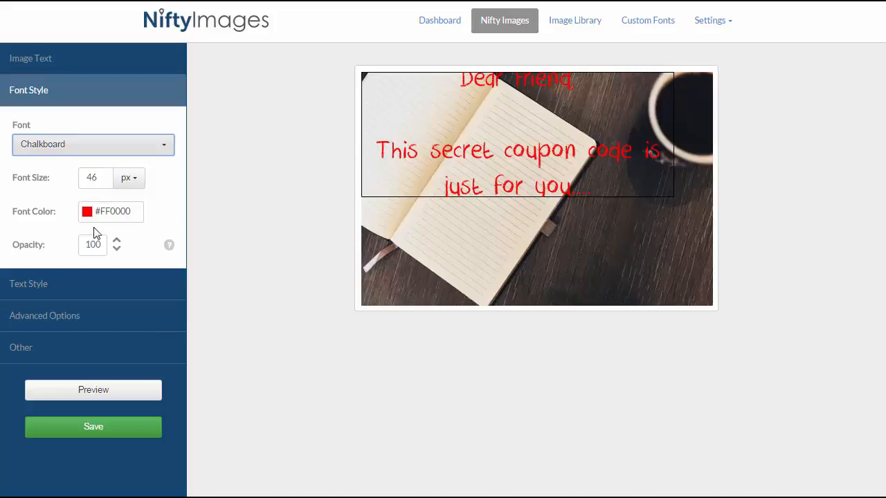
{"action": "left_click_drag", "start_coordinate": [104, 178], "coordinate": [77, 178]}
{"action": "type", "text": "32"}
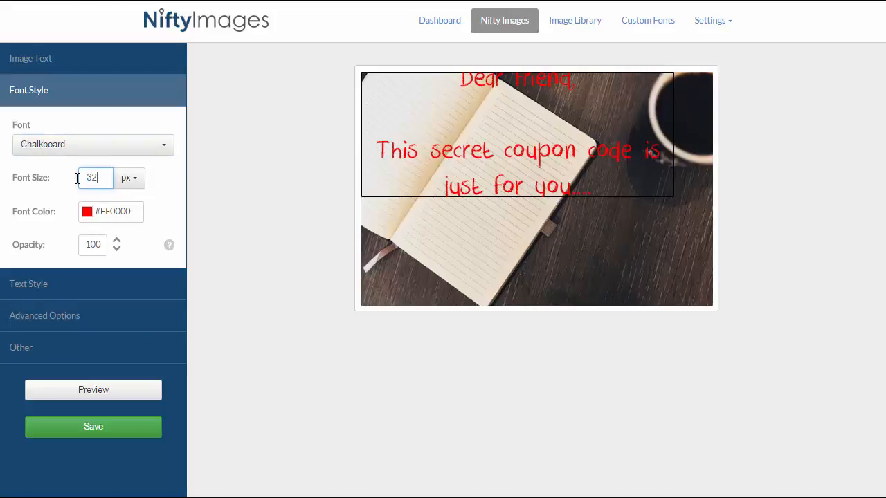
{"action": "left_click", "coordinate": [123, 211]}
{"action": "type", "text": "5195ED"}
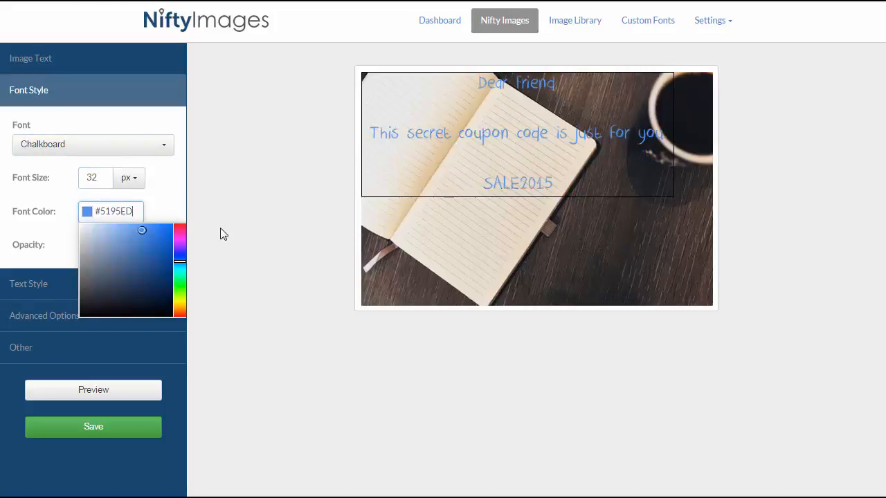
{"action": "left_click", "coordinate": [238, 233]}
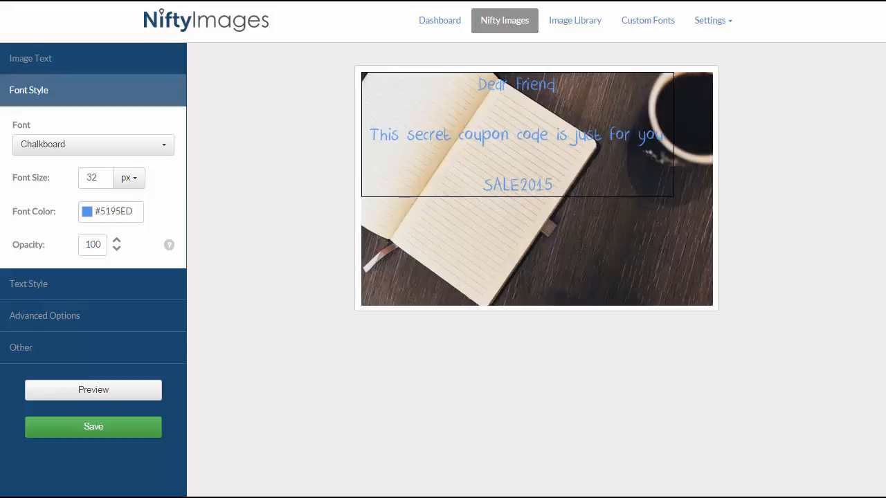
Review the text's letter case, alignment and sizing options, keeping Title Case, and make the text italic
{"action": "left_click", "coordinate": [123, 286]}
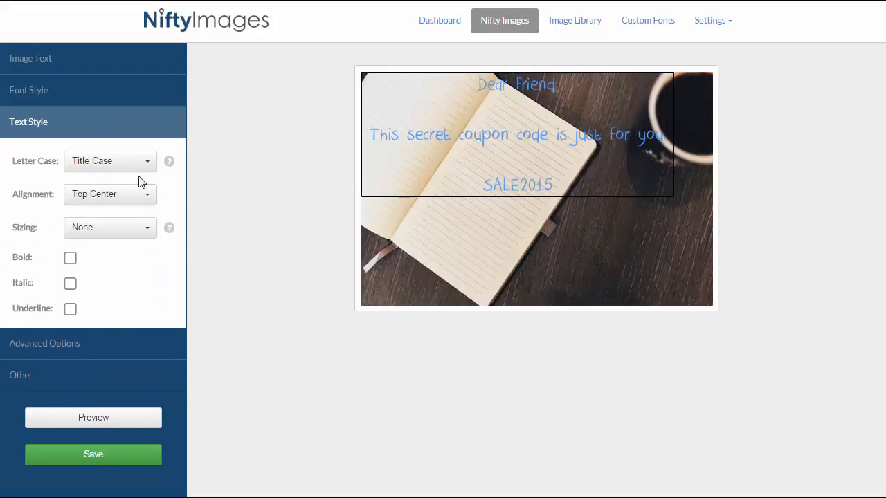
{"action": "left_click", "coordinate": [147, 169]}
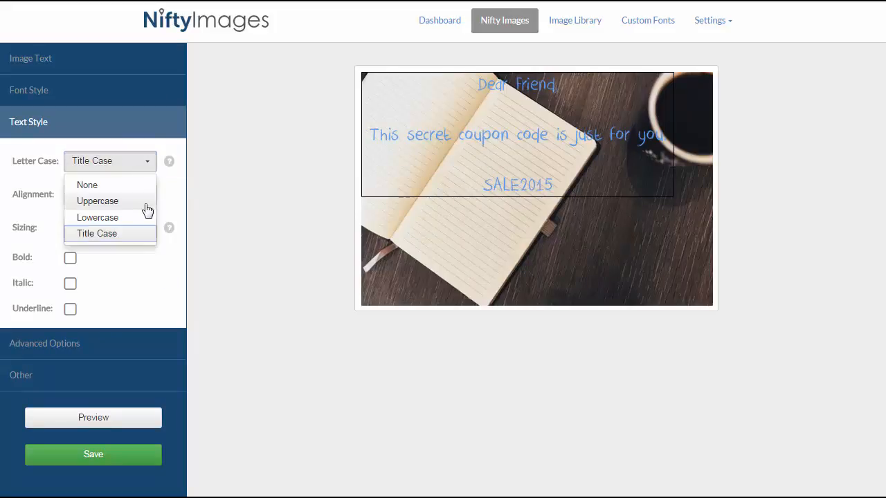
{"action": "left_click", "coordinate": [134, 237]}
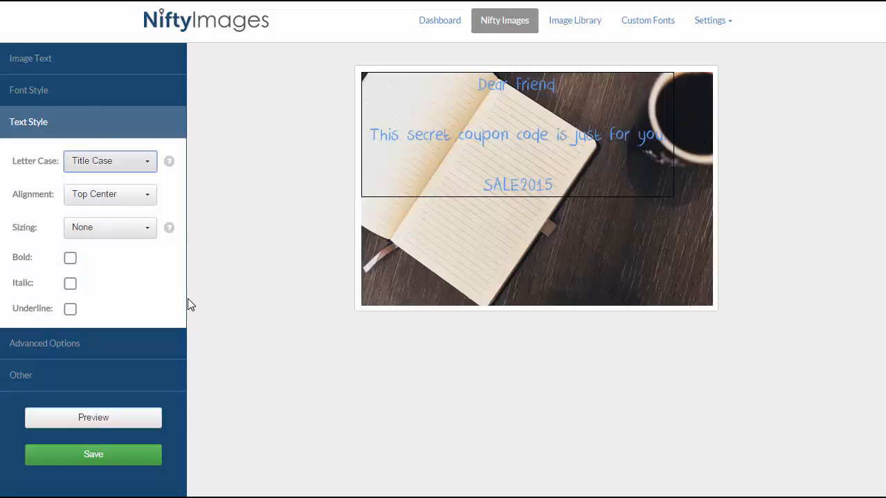
{"action": "left_click", "coordinate": [149, 196]}
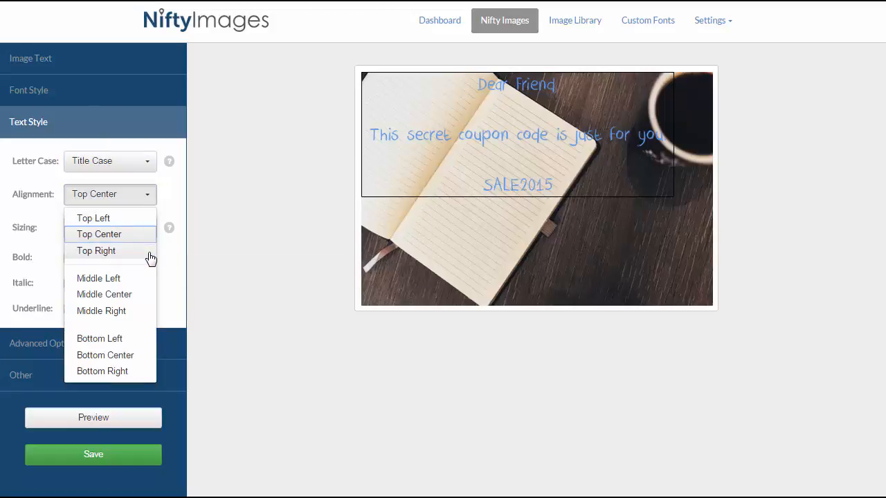
{"action": "left_click", "coordinate": [232, 252]}
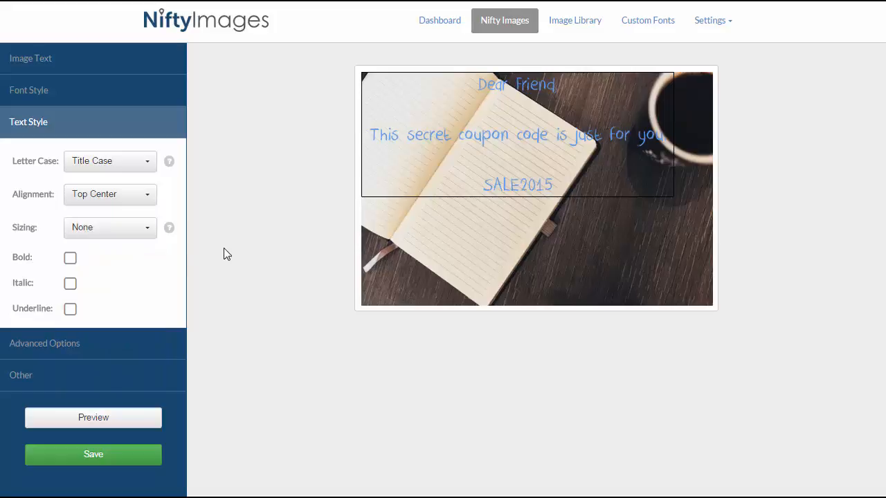
{"action": "left_click", "coordinate": [146, 237]}
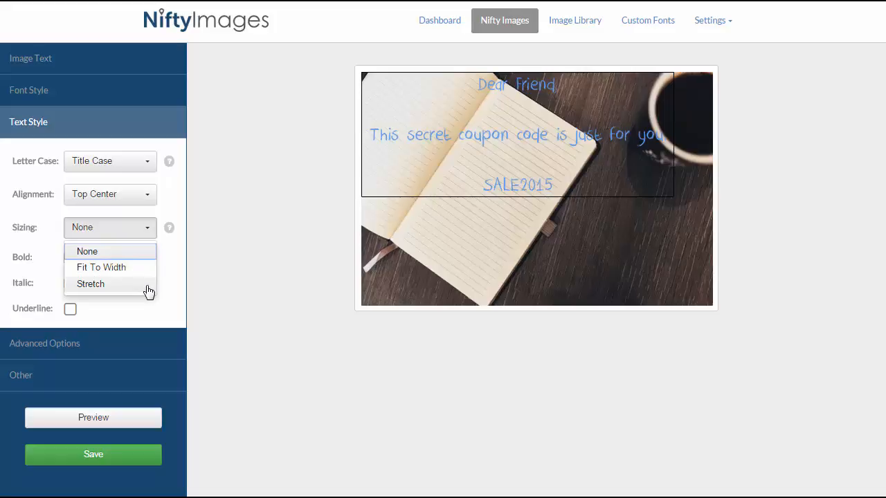
{"action": "left_click", "coordinate": [136, 324]}
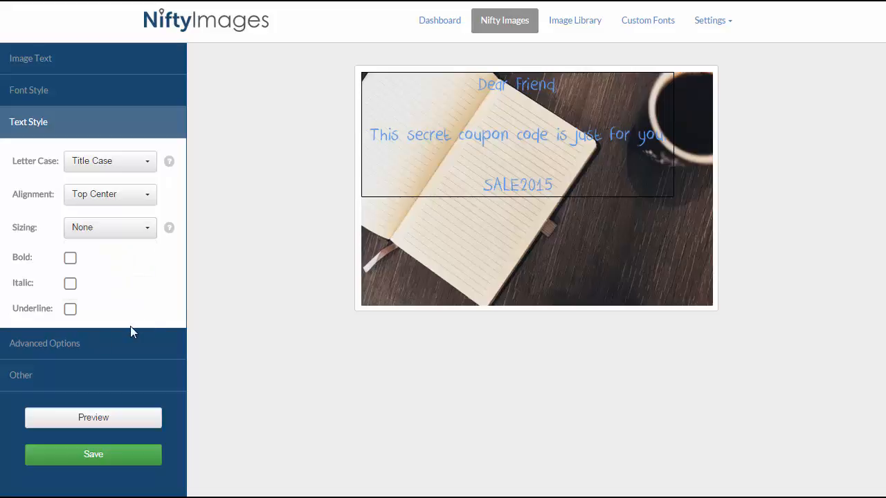
{"action": "left_click", "coordinate": [71, 285]}
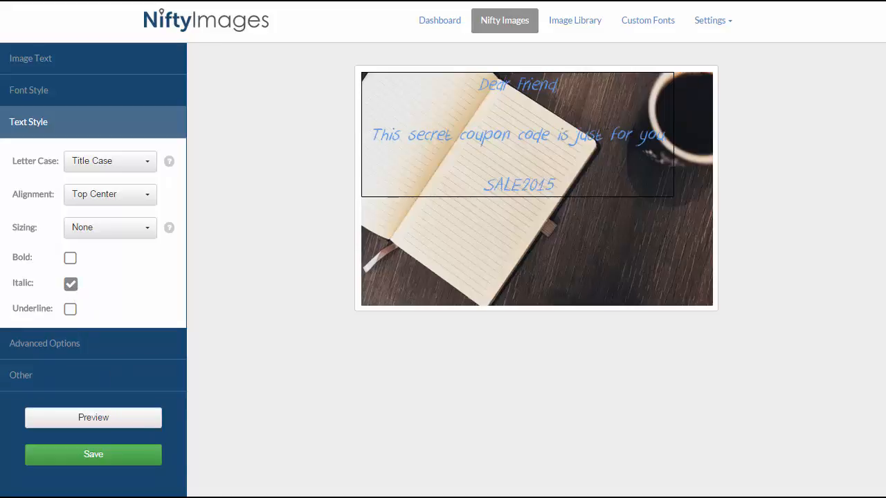
Limit the personalised text to a maximum length of 16 and a minimum length of 2
{"action": "left_click", "coordinate": [93, 345]}
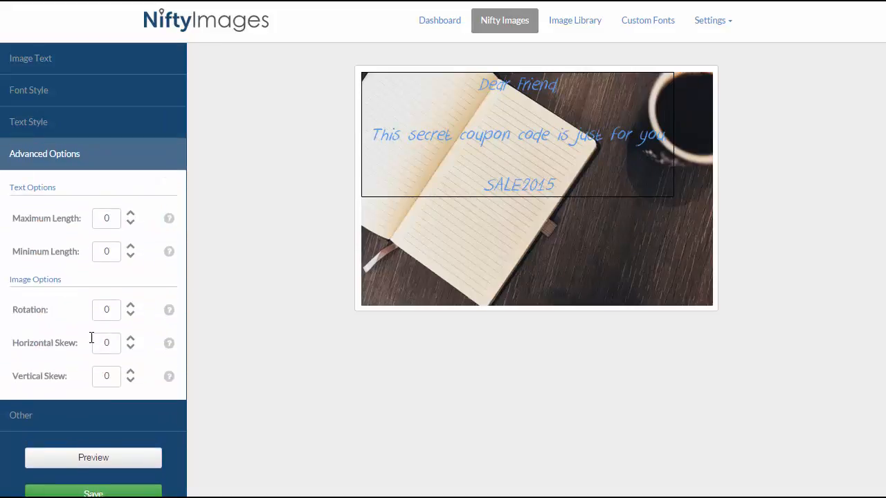
{"action": "double_click", "coordinate": [104, 220]}
{"action": "type", "text": "16"}
{"action": "double_click", "coordinate": [104, 251]}
{"action": "type", "text": "2"}
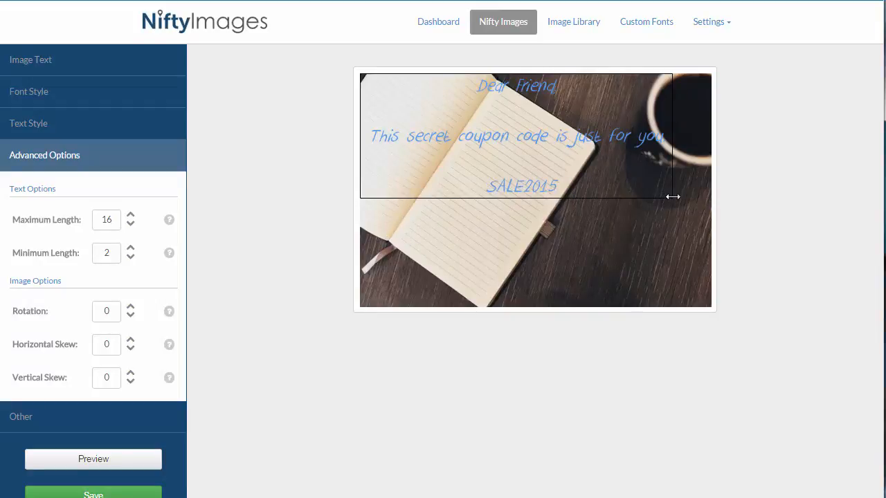
Make the text box narrower and taller, rotate it to -34, and fit it onto the notebook's ruled page
{"action": "left_click_drag", "start_coordinate": [673, 196], "coordinate": [509, 282]}
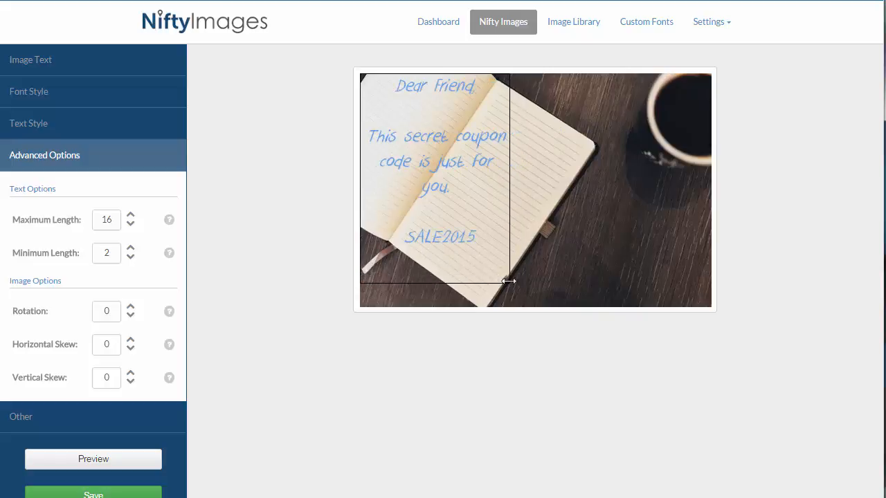
{"action": "left_click", "coordinate": [131, 317]}
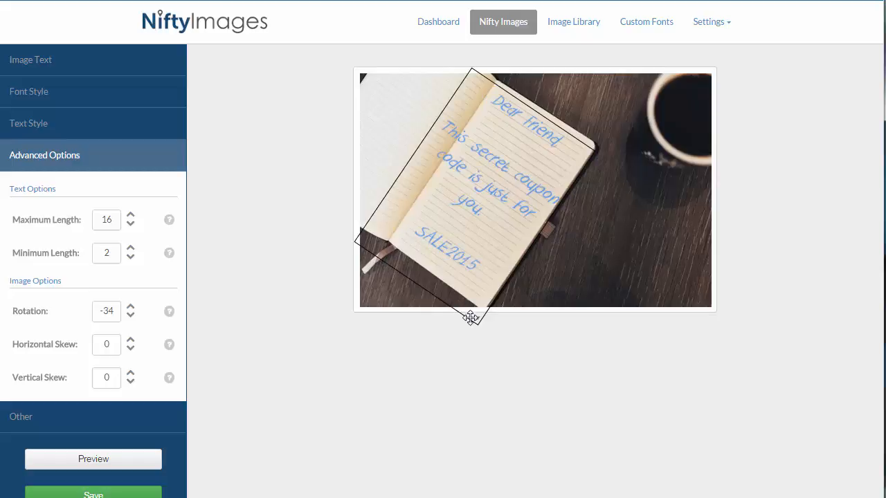
{"action": "mouse_move", "coordinate": [474, 319]}
{"action": "left_mouse_down"}
{"action": "mouse_move", "coordinate": [445, 315]}
{"action": "mouse_move", "coordinate": [473, 313]}
{"action": "left_mouse_up"}
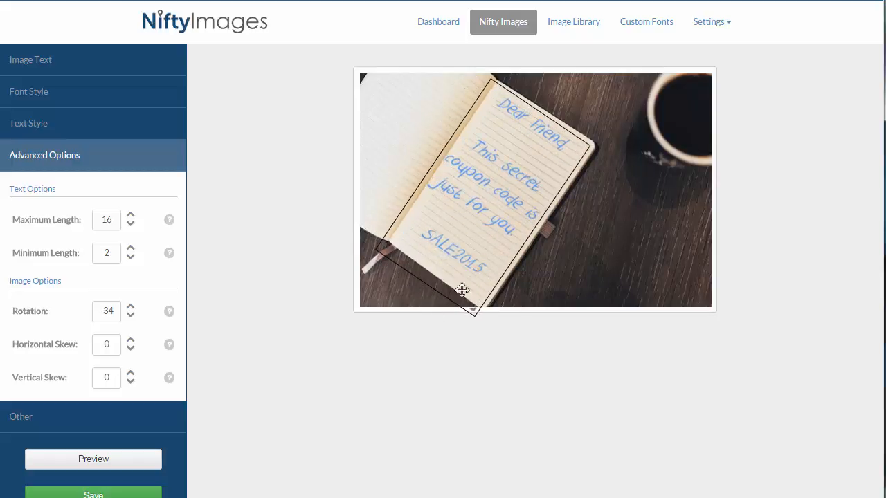
Skew the text by 2 horizontally and 3 vertically
{"action": "left_click", "coordinate": [130, 341]}
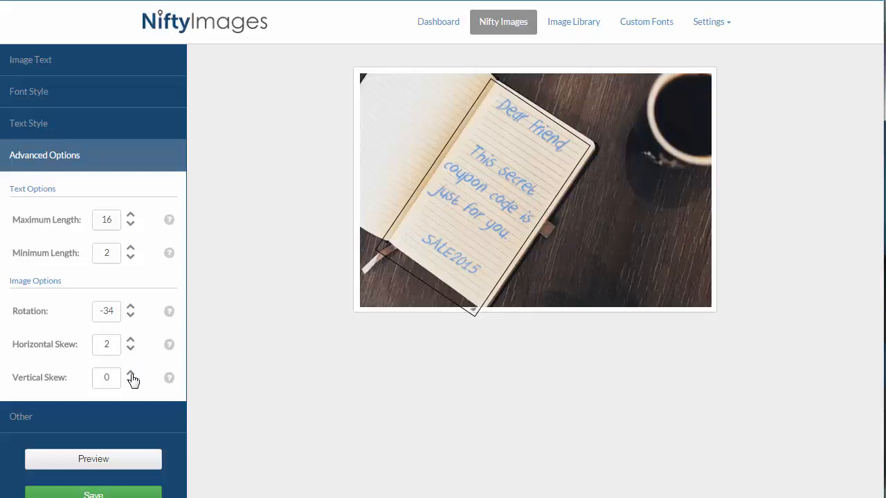
{"action": "left_click", "coordinate": [130, 374]}
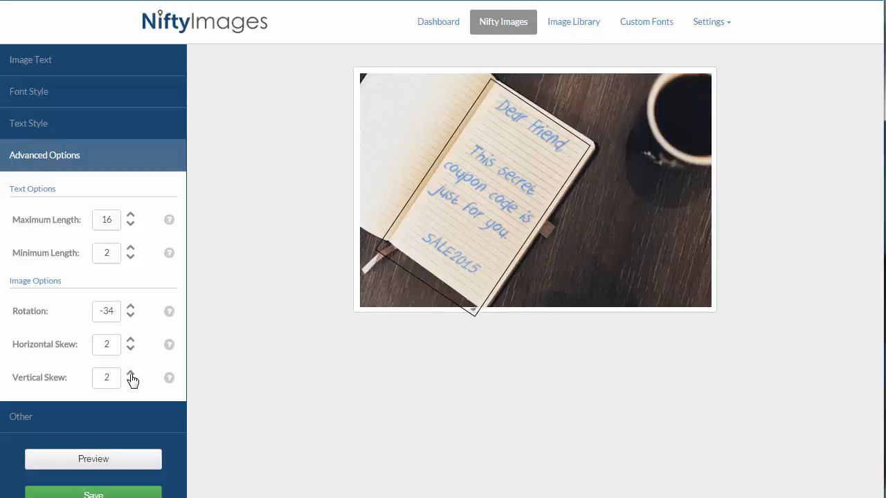
{"action": "left_click", "coordinate": [131, 375]}
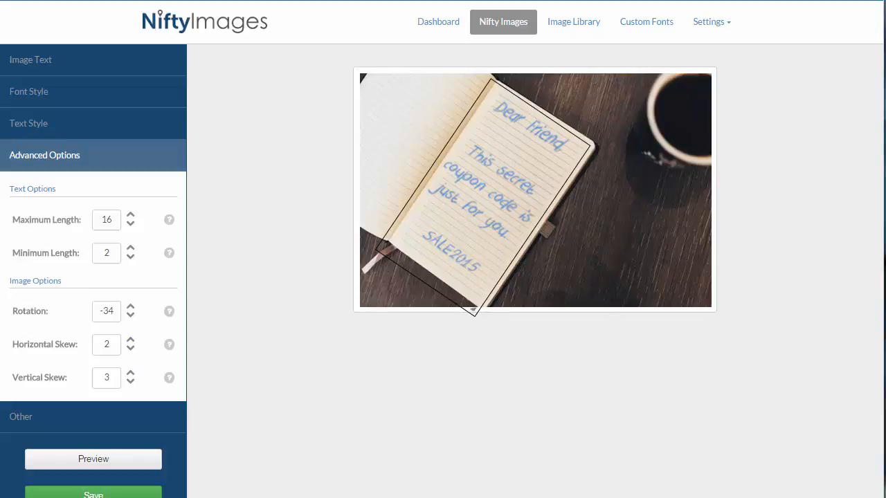
Try the lightened outline on the text box, then hide the outline completely
{"action": "left_click", "coordinate": [143, 416]}
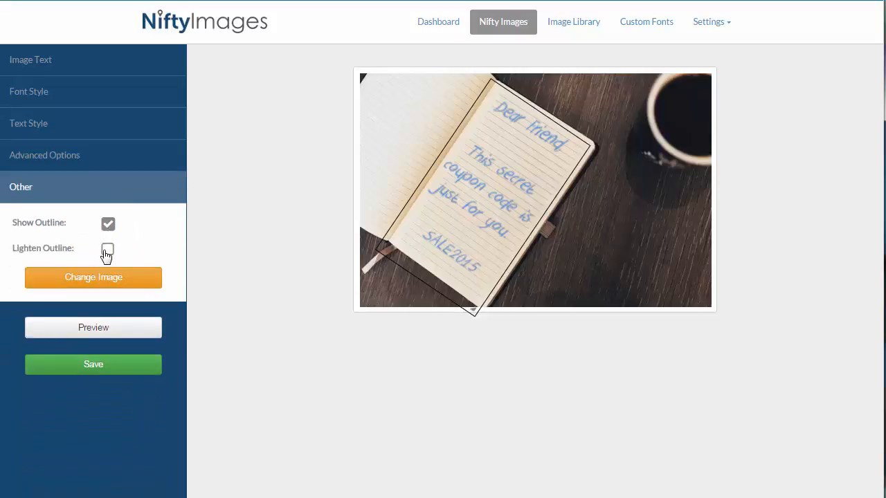
{"action": "left_click", "coordinate": [107, 251]}
{"action": "left_click", "coordinate": [107, 252]}
{"action": "left_click", "coordinate": [108, 227]}
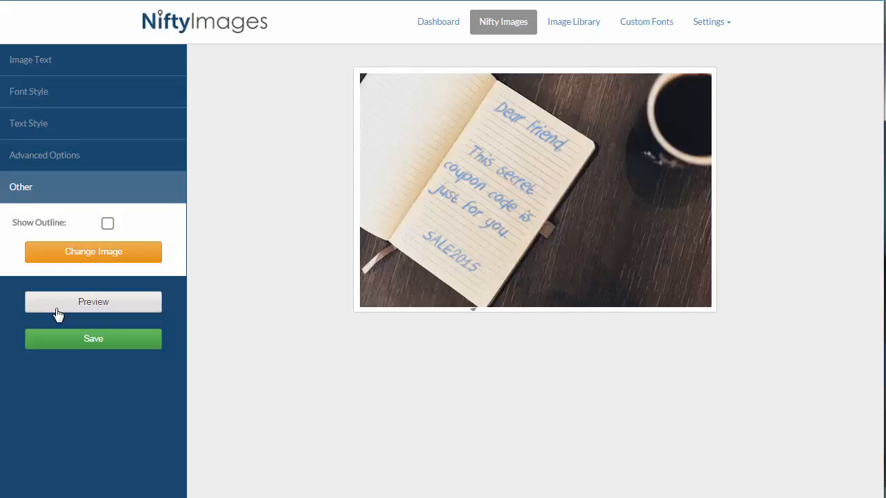
Save the NiftyImage under the name SALE2015
{"action": "left_click", "coordinate": [95, 345]}
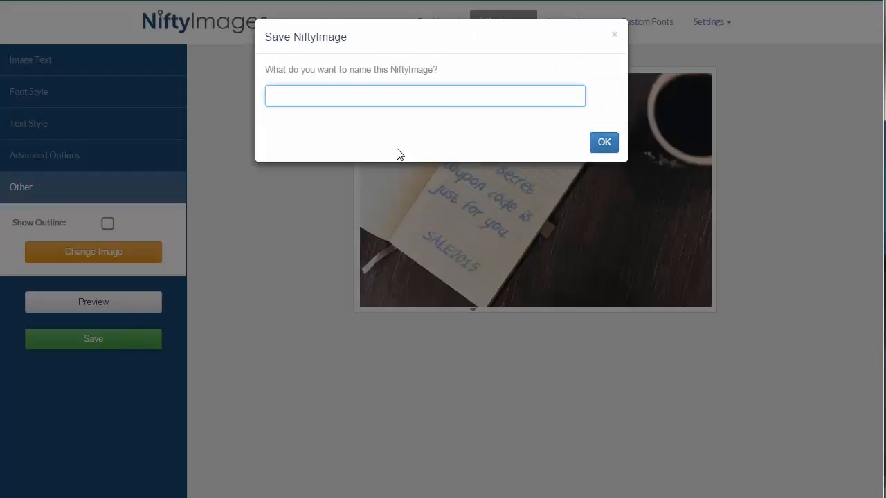
{"action": "type", "text": "SALE2015"}
{"action": "left_click", "coordinate": [601, 146]}
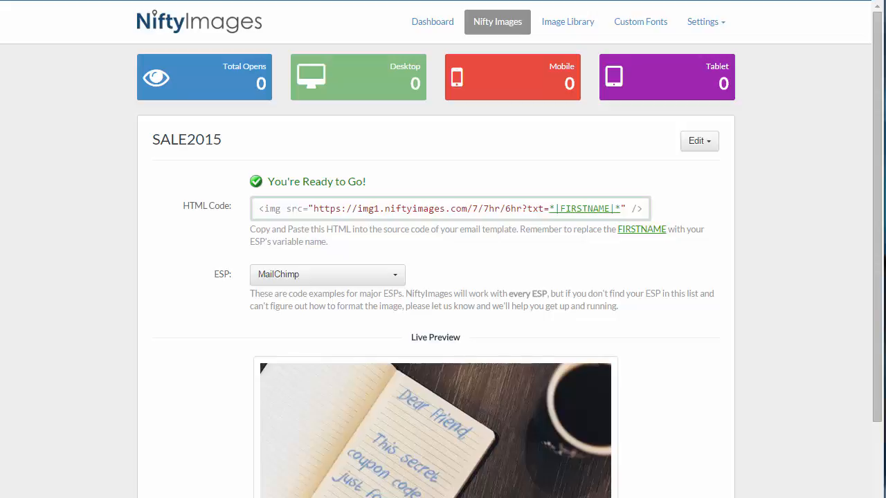
Examine the image's HTML embed code with its first-name merge tag and the list of supported email service providers
{"action": "left_click_drag", "start_coordinate": [259, 209], "coordinate": [644, 209]}
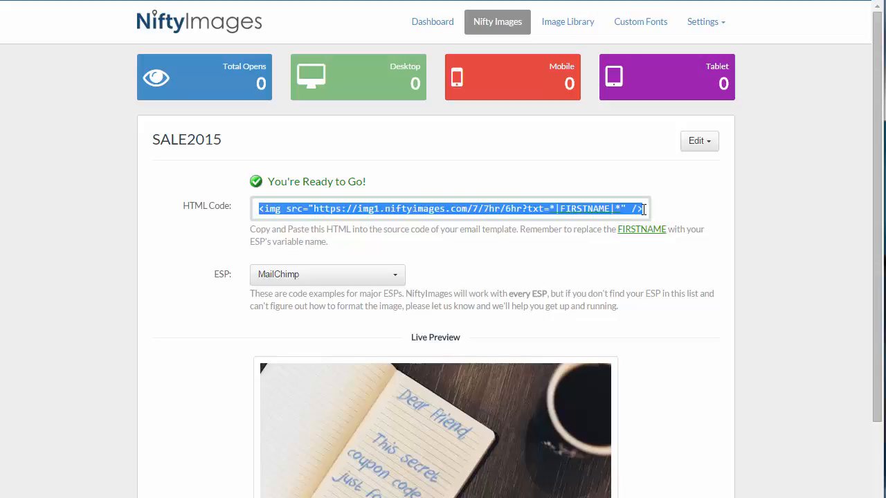
{"action": "left_click", "coordinate": [605, 257]}
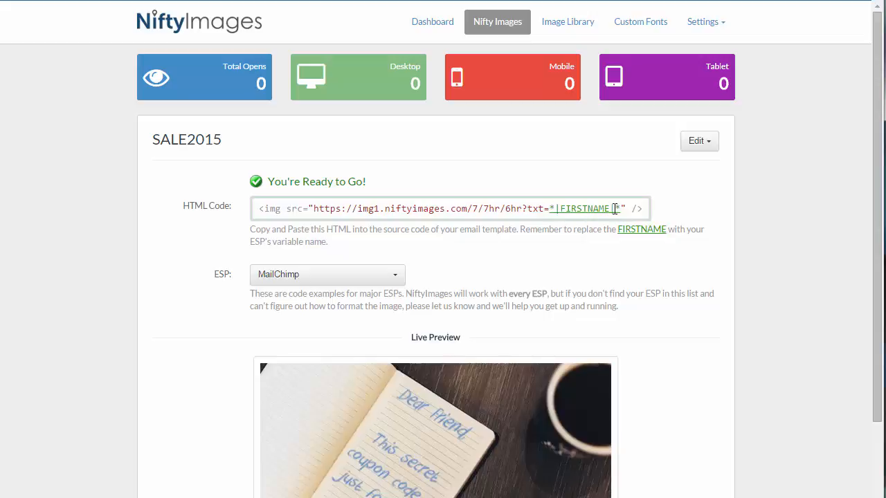
{"action": "left_click", "coordinate": [395, 280]}
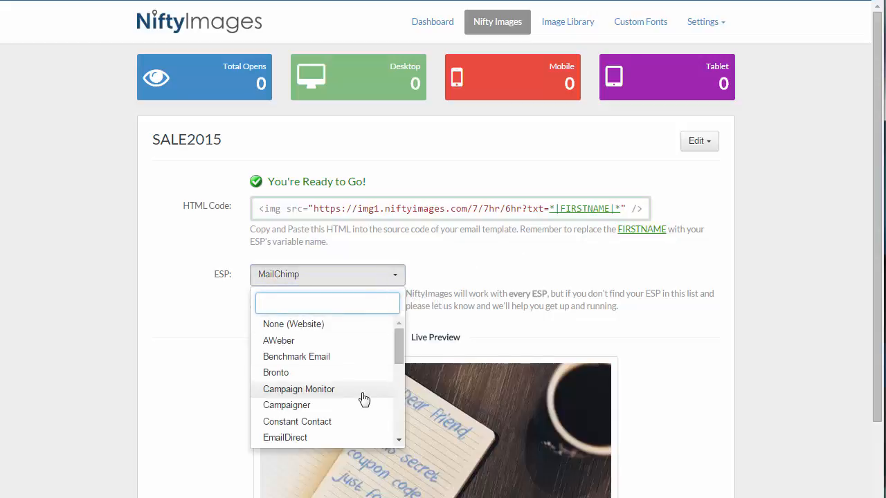
{"action": "left_click", "coordinate": [559, 275]}
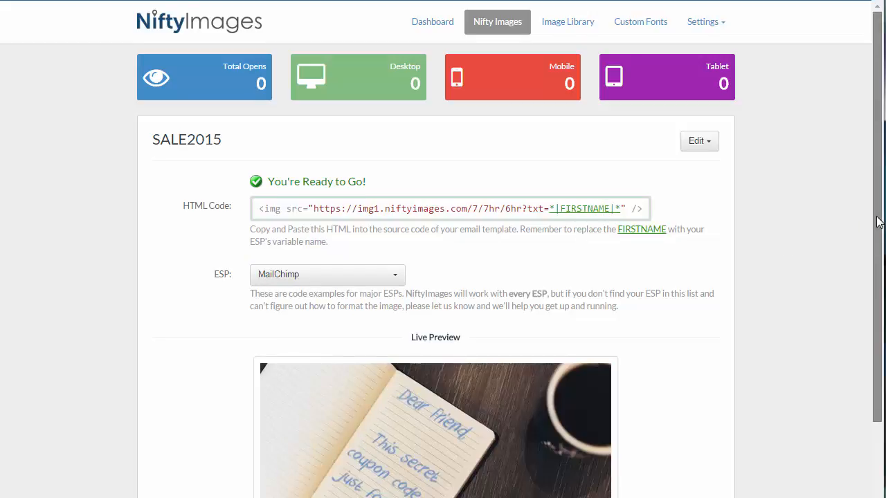
Test the live preview of the personalised image with a typed first name and several random names
{"action": "left_click_drag", "start_coordinate": [876, 225], "coordinate": [876, 341]}
{"action": "left_click", "coordinate": [436, 485]}
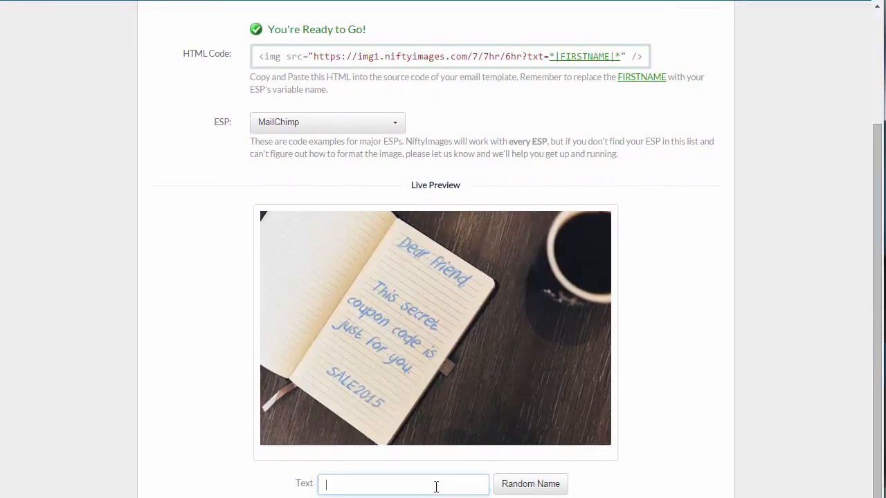
{"action": "type", "text": "kevin"}
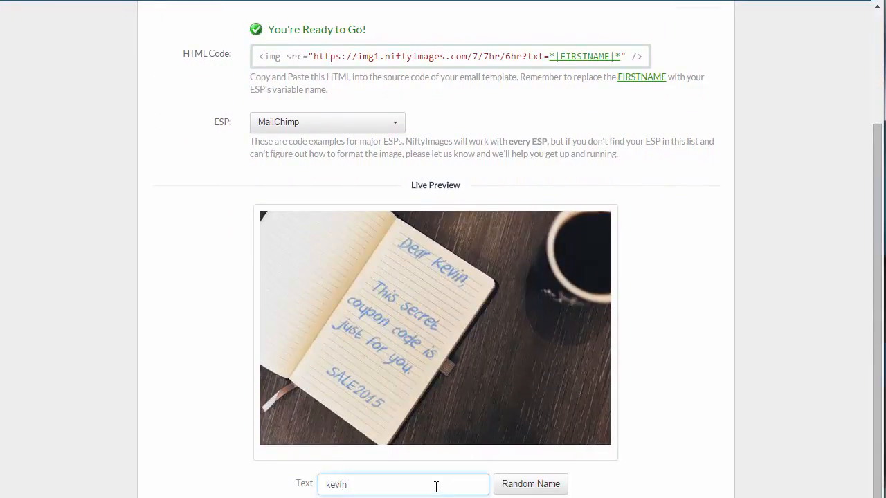
{"action": "left_click", "coordinate": [527, 488]}
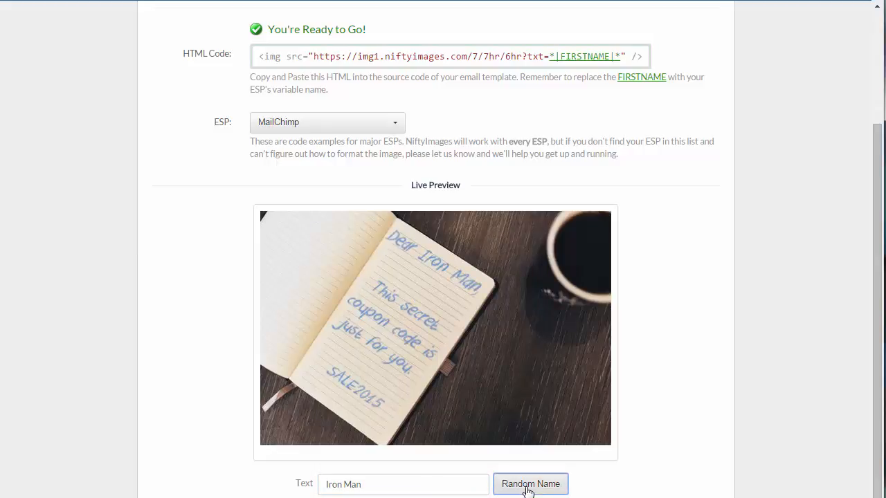
{"action": "left_click", "coordinate": [527, 488]}
{"action": "left_click", "coordinate": [527, 487]}
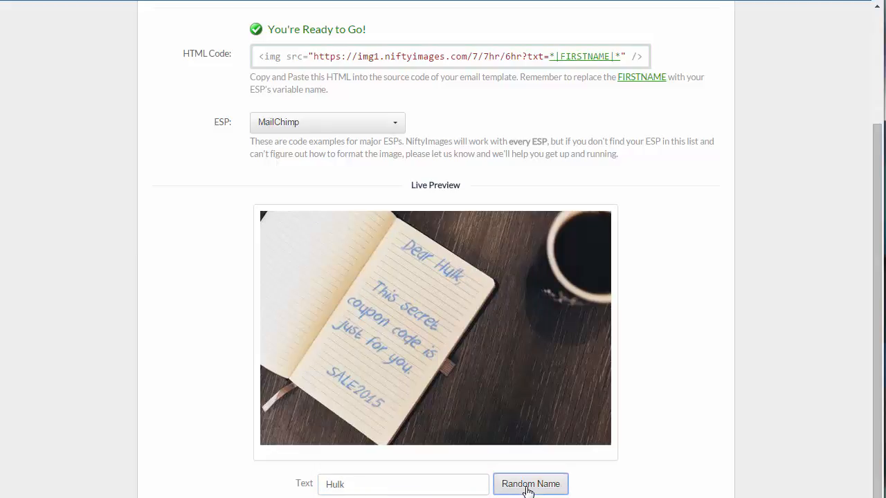